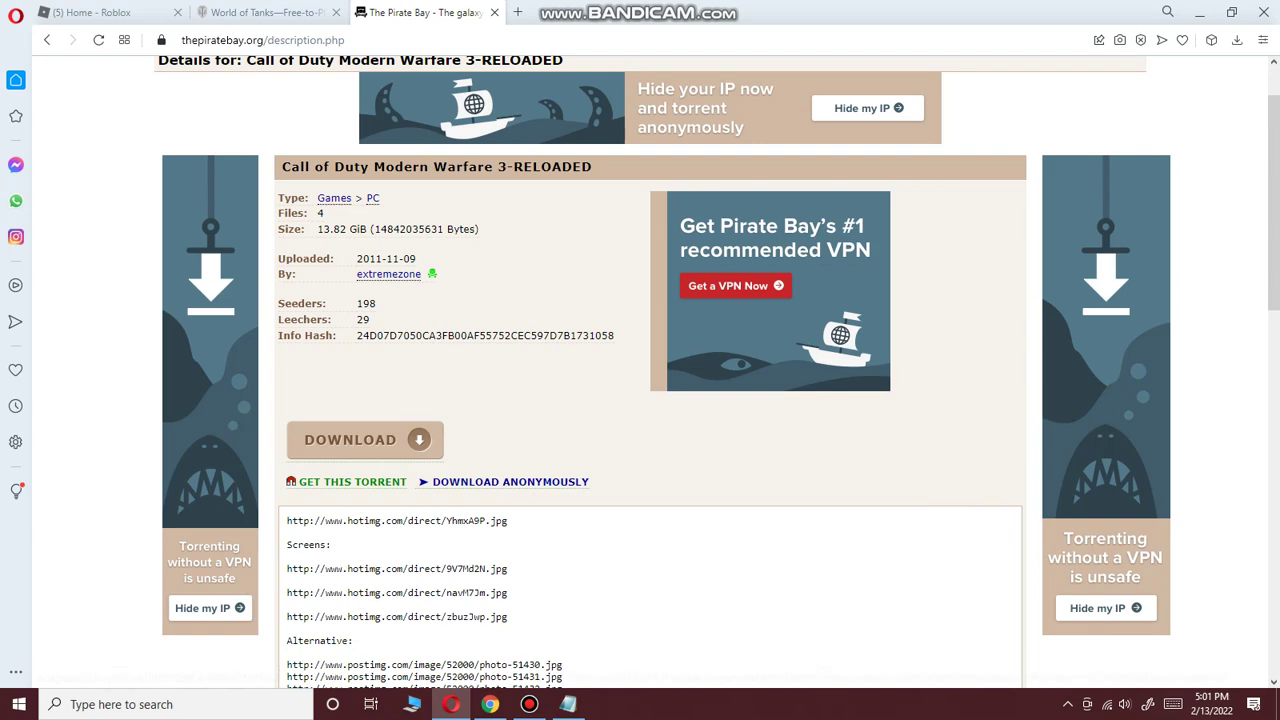
- Send the Call of Duty Modern Warfare 3-RELOADED torrent to BitTorrent, accept loading its trackers, and close the BitTorrent window
{"action": "left_click", "coordinate": [352, 481]}
{"action": "key", "text": "Return"}
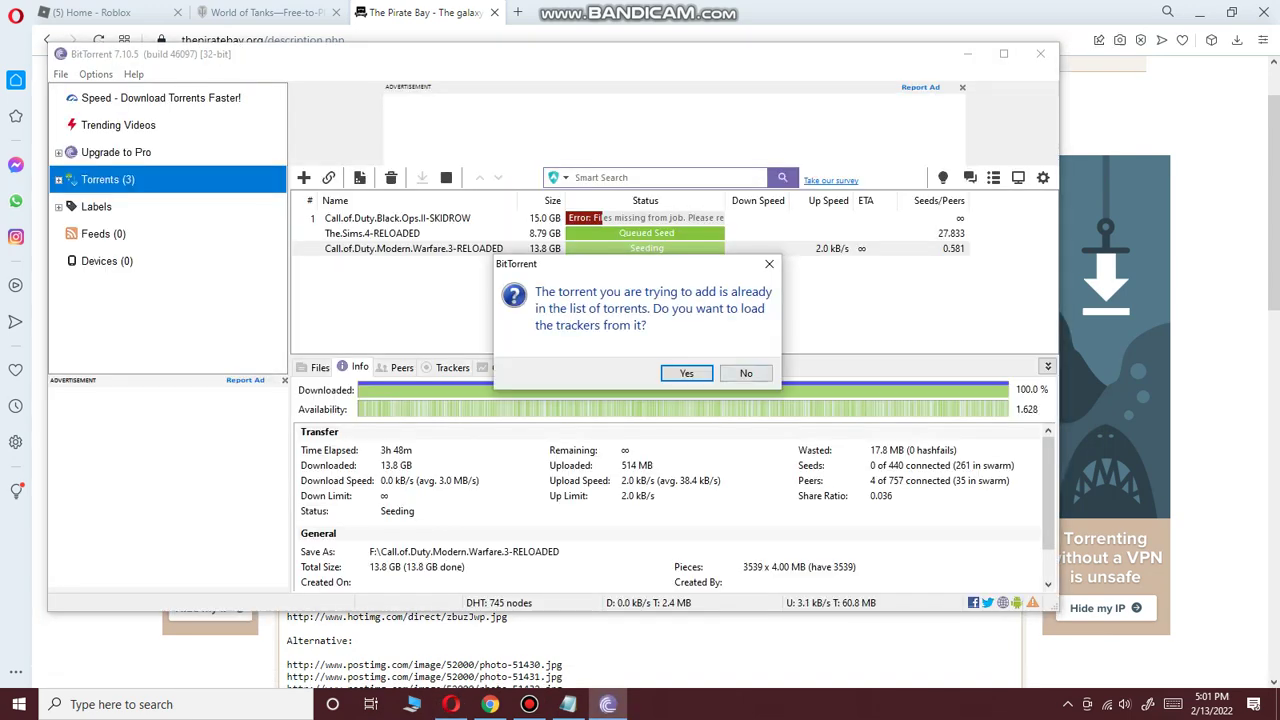
{"action": "key", "text": "Return"}
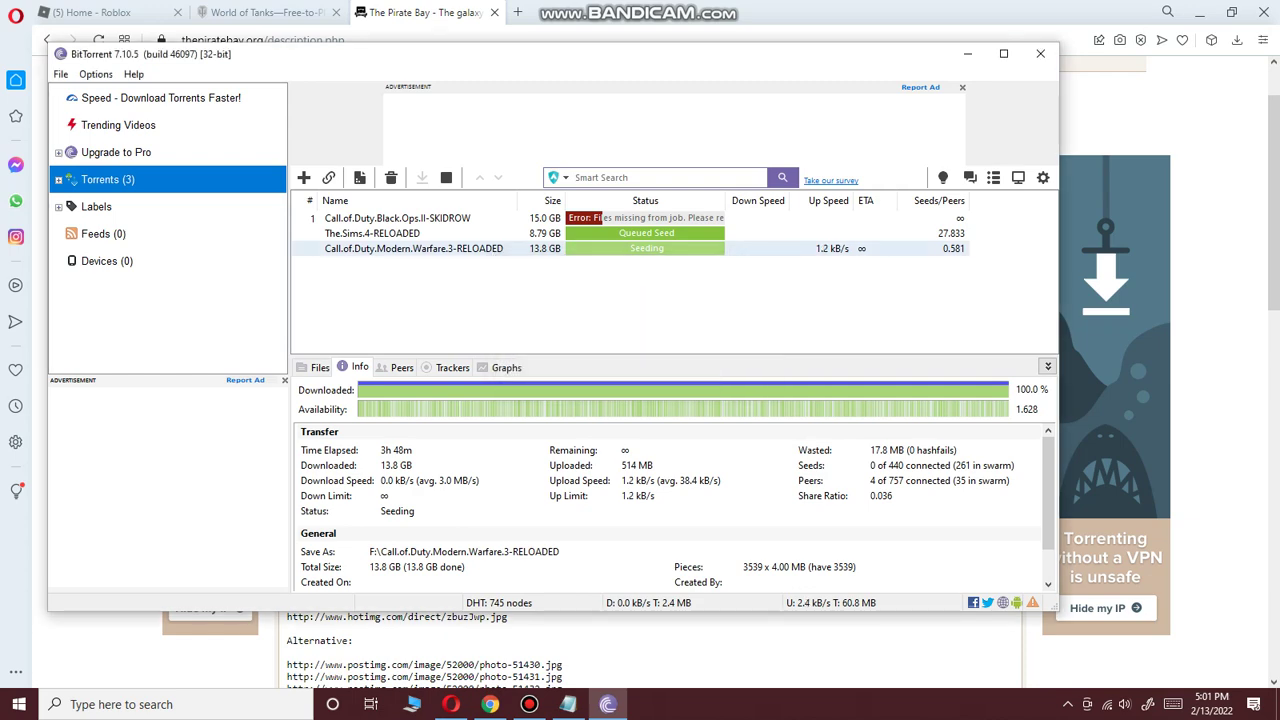
{"action": "left_click", "coordinate": [1040, 53]}
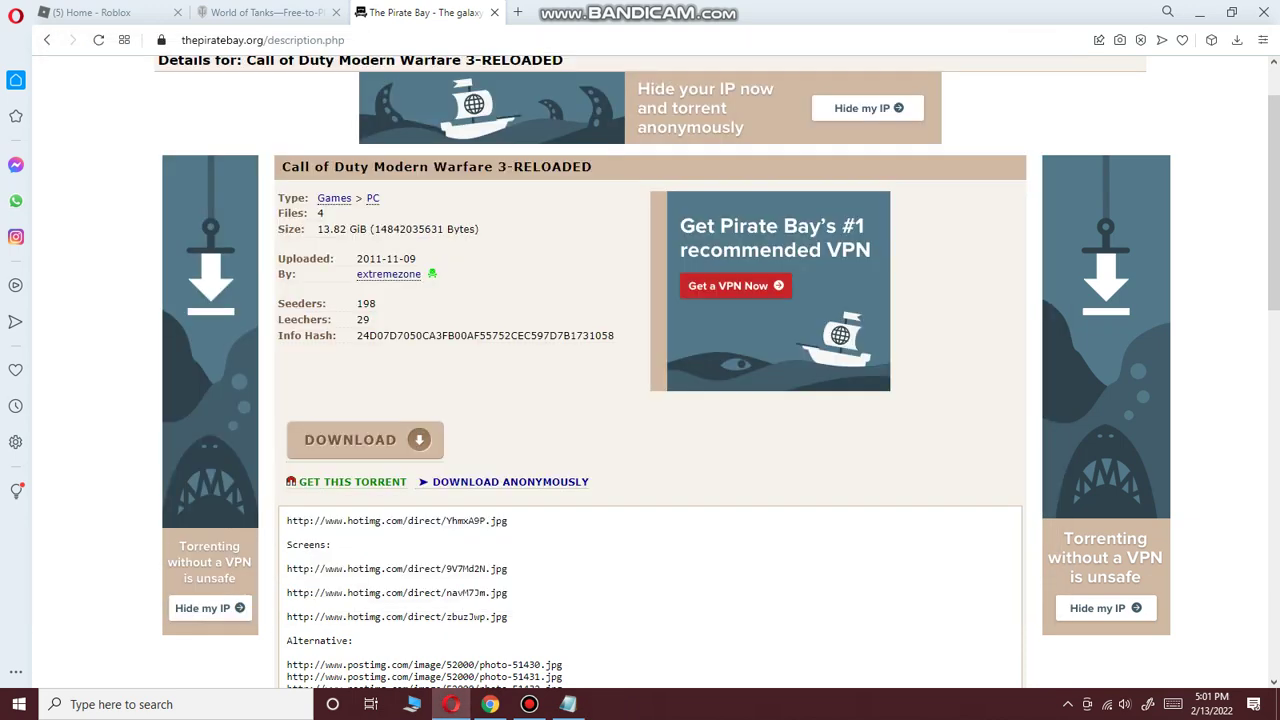
- Extend the second line of the Notepad note with "I ALREADY DOWNLOADED IS SO I DONT DOWNLOAD IT" and minimize the note
{"action": "left_click", "coordinate": [567, 704]}
{"action": "left_click", "coordinate": [643, 281]}
{"action": "type", "text": "I A"}
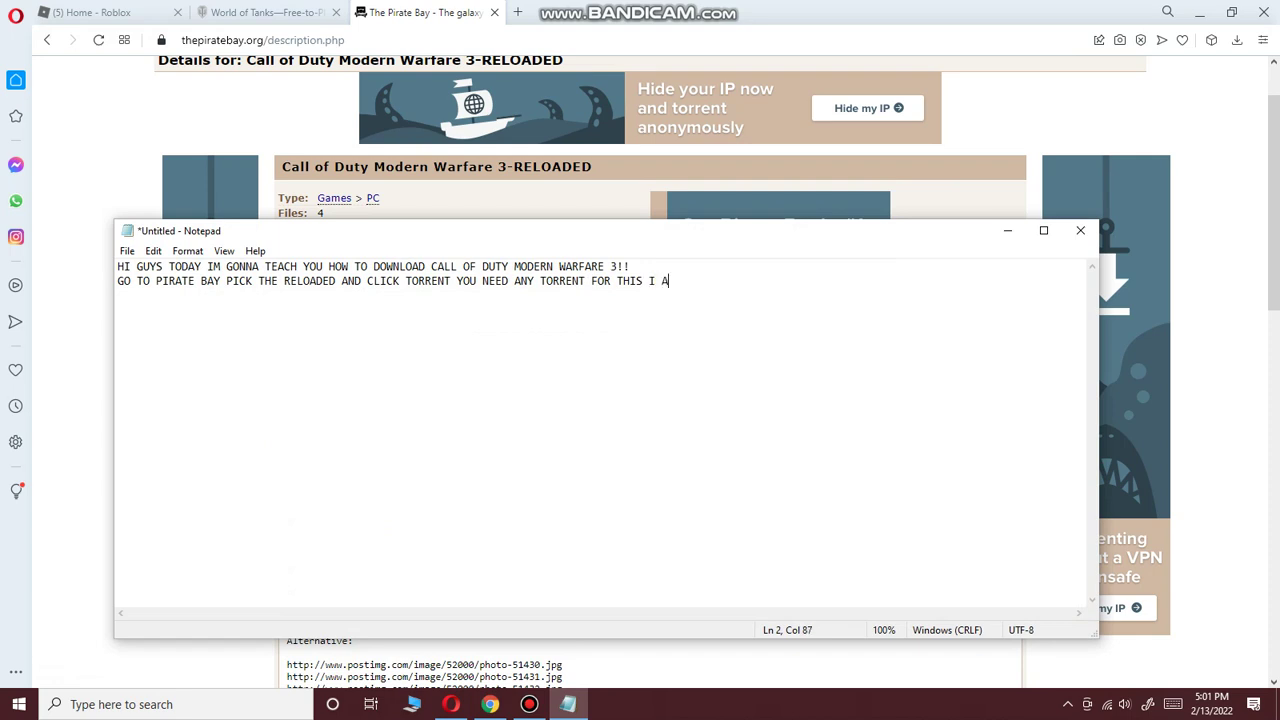
{"action": "type", "text": "LREADY DOWNLOADED "}
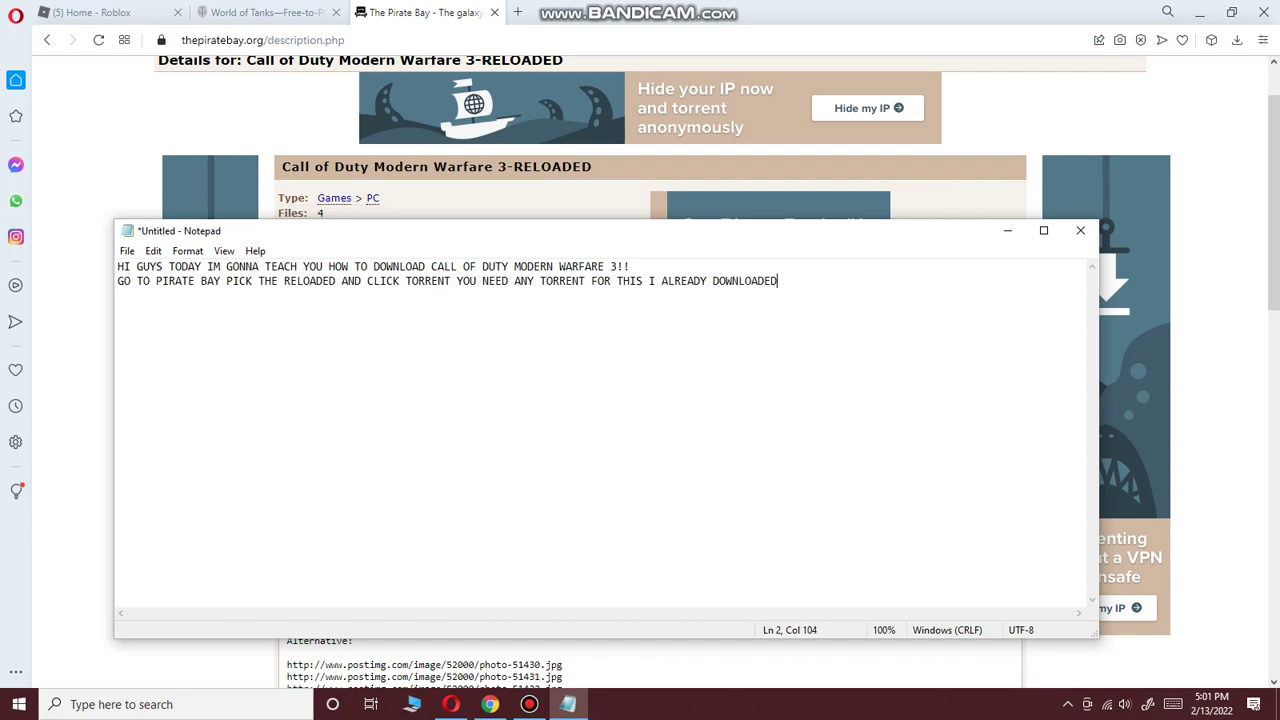
{"action": "type", "text": "IS SO "}
{"action": "type", "text": "I S"}
{"action": "type", "text": "ONT "}
{"action": "type", "text": "DOW"}
{"action": "key", "text": "BackSpace"}
{"action": "type", "text": "WNLOAD IT"}
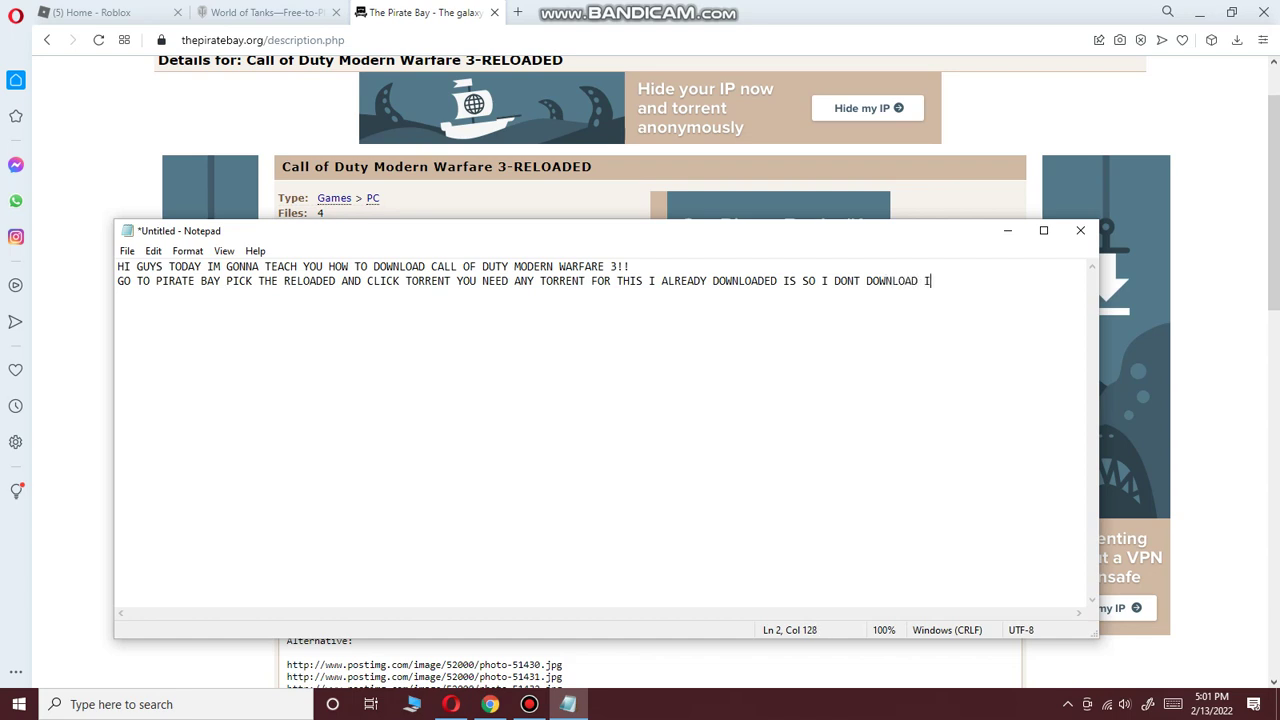
{"action": "left_click", "coordinate": [1007, 230]}
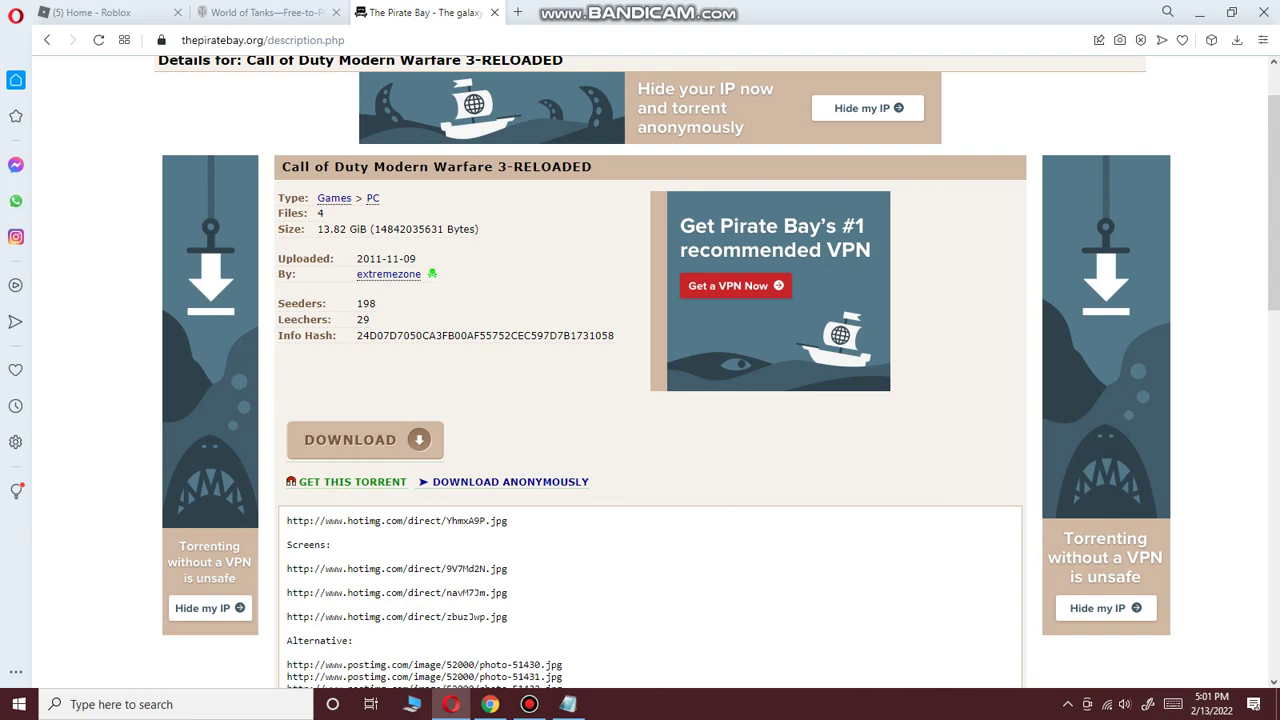
- Open the Call.of.Duty.Modern.Warfare.3-RELOADED folder on Local Disk (F:) in File Explorer
{"action": "key", "text": "super+e"}
{"action": "double_click", "coordinate": [851, 229]}
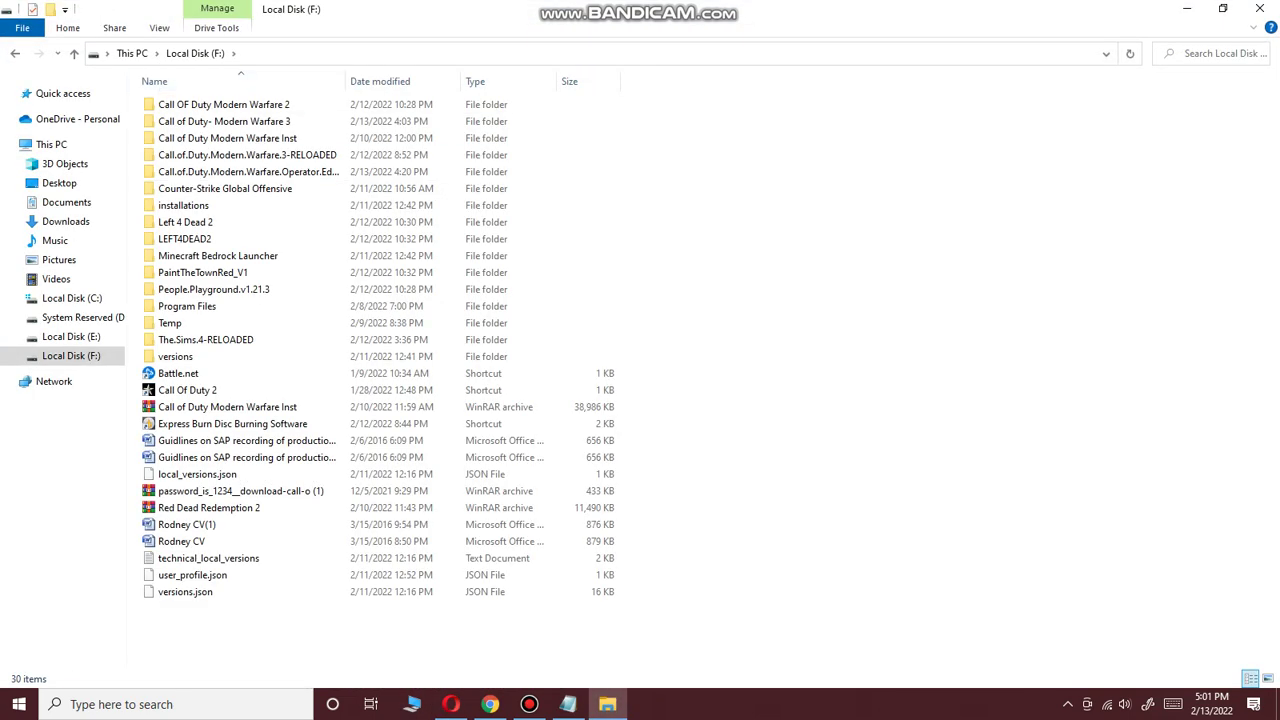
{"action": "key", "text": "Down"}
{"action": "key", "text": "Down"}
{"action": "key", "text": "Down"}
{"action": "key", "text": "Return"}
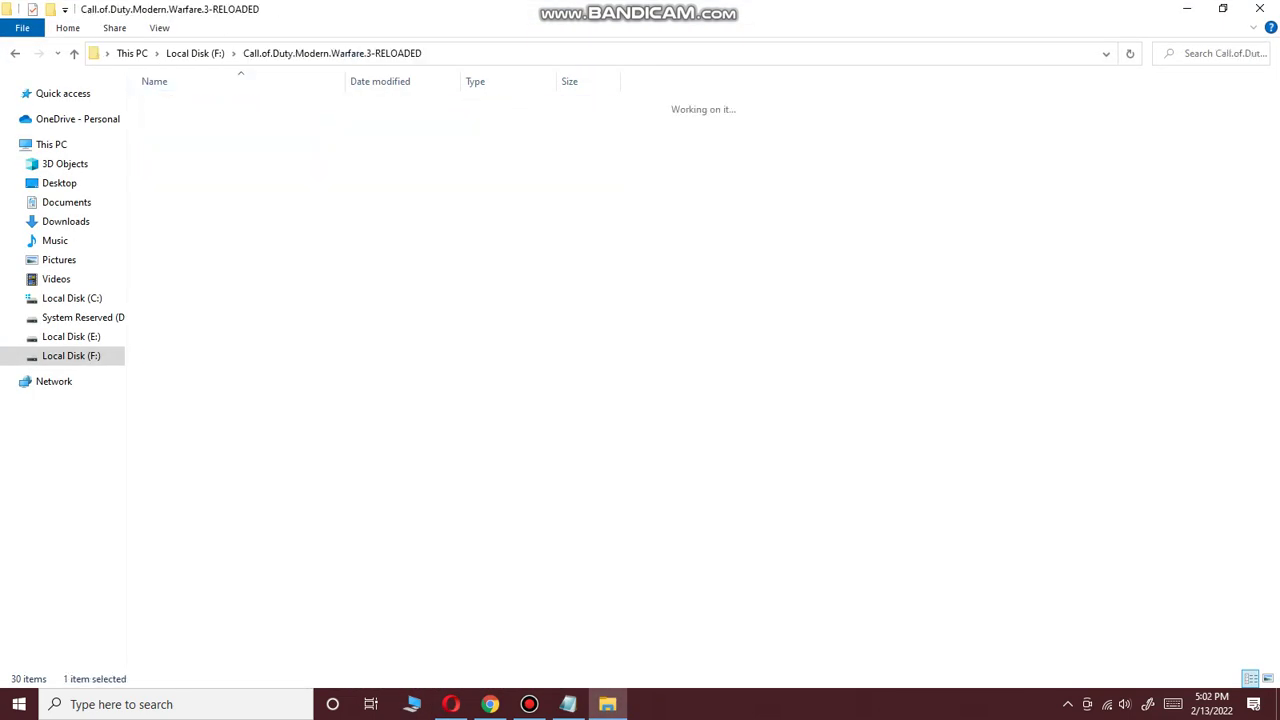
{"action": "key", "text": "Down"}
{"action": "key", "text": "Down"}
{"action": "key", "text": "Down"}
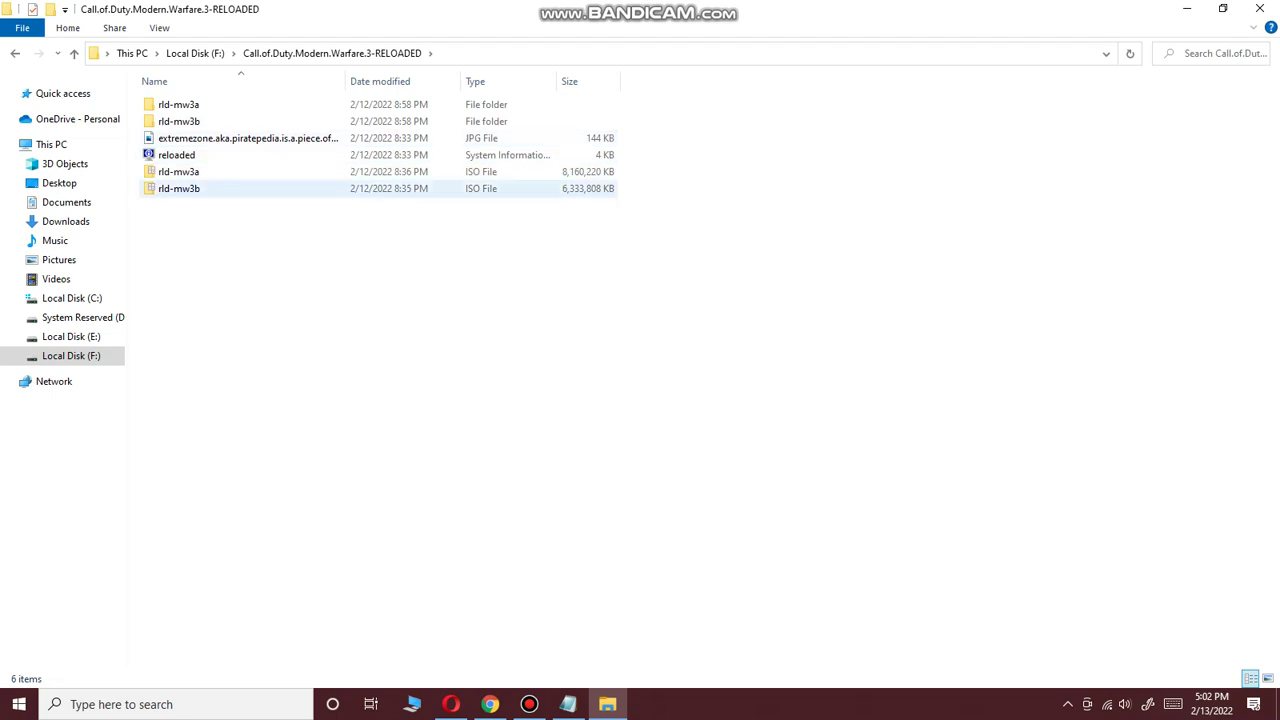
{"action": "right_click", "coordinate": [208, 195]}
{"action": "key", "text": "Escape"}
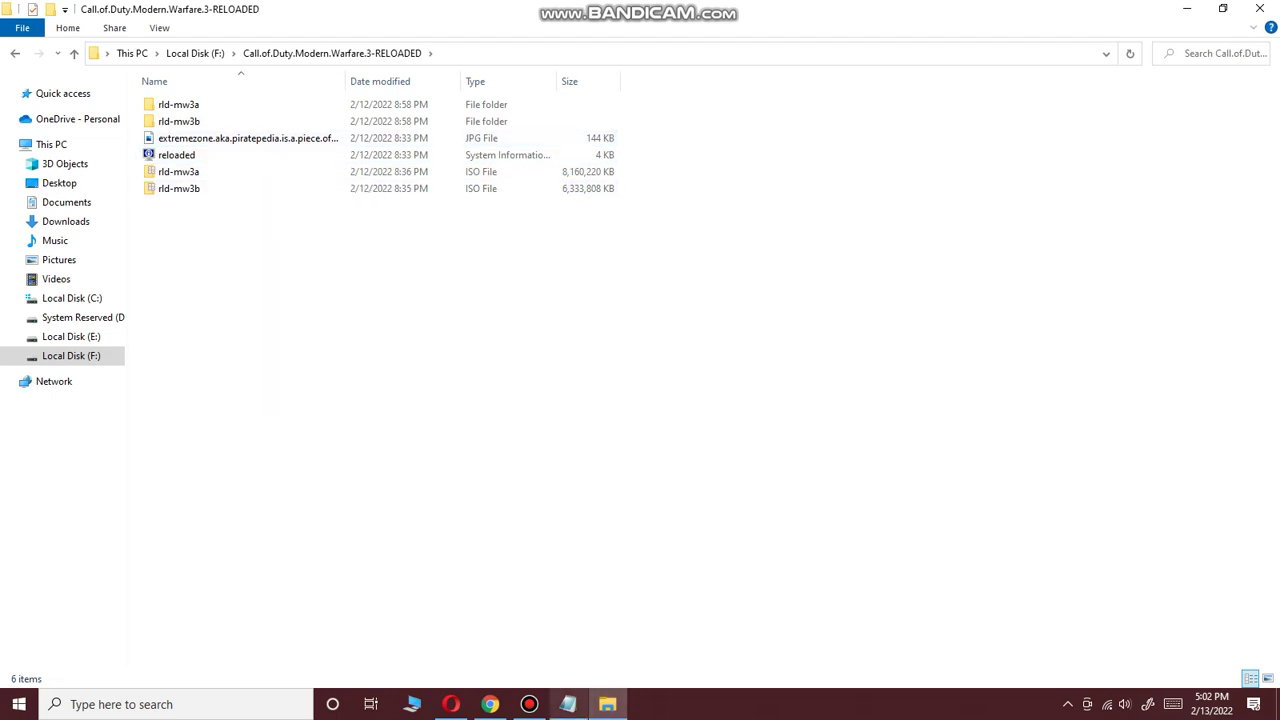
- Add the new line "ENXTRACT THIS TWO ISO FILE" at the end of the Notepad note and minimize it
{"action": "left_click", "coordinate": [568, 704]}
{"action": "left_click", "coordinate": [470, 281]}
{"action": "key", "text": "End"}
{"action": "key", "text": "Return"}
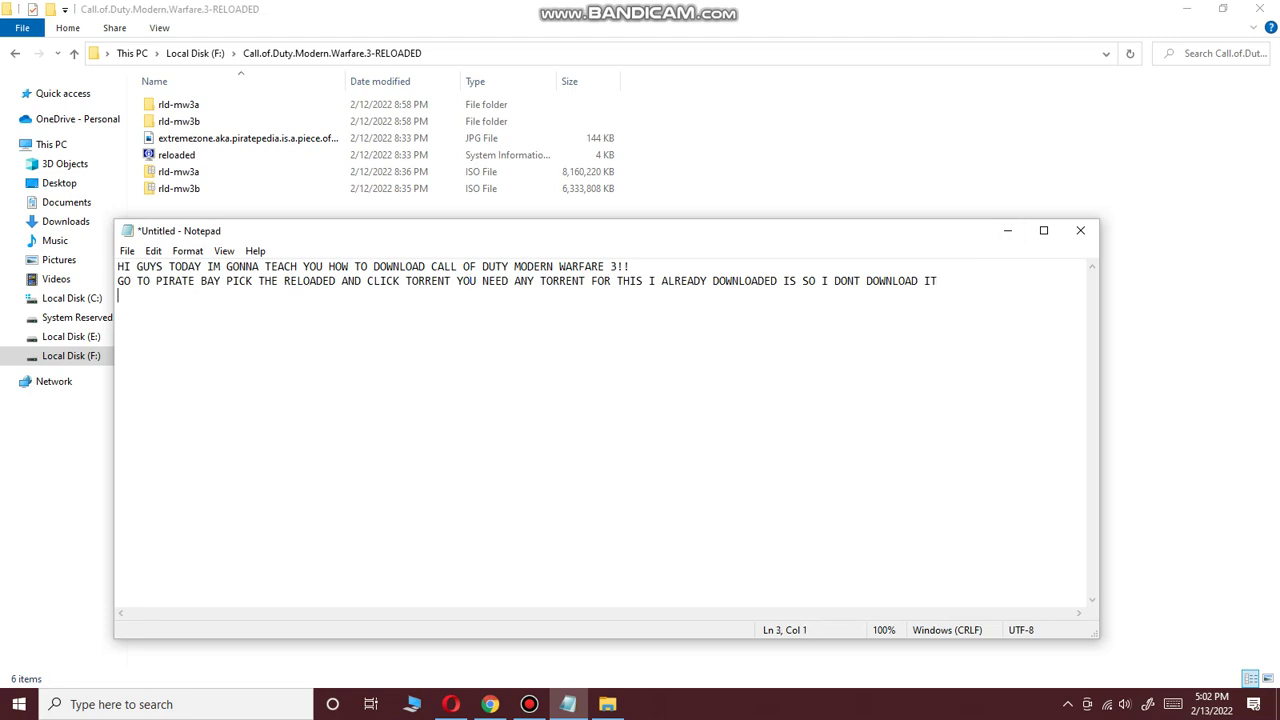
{"action": "type", "text": "ENXTRACT THIS TWO ISO FILE"}
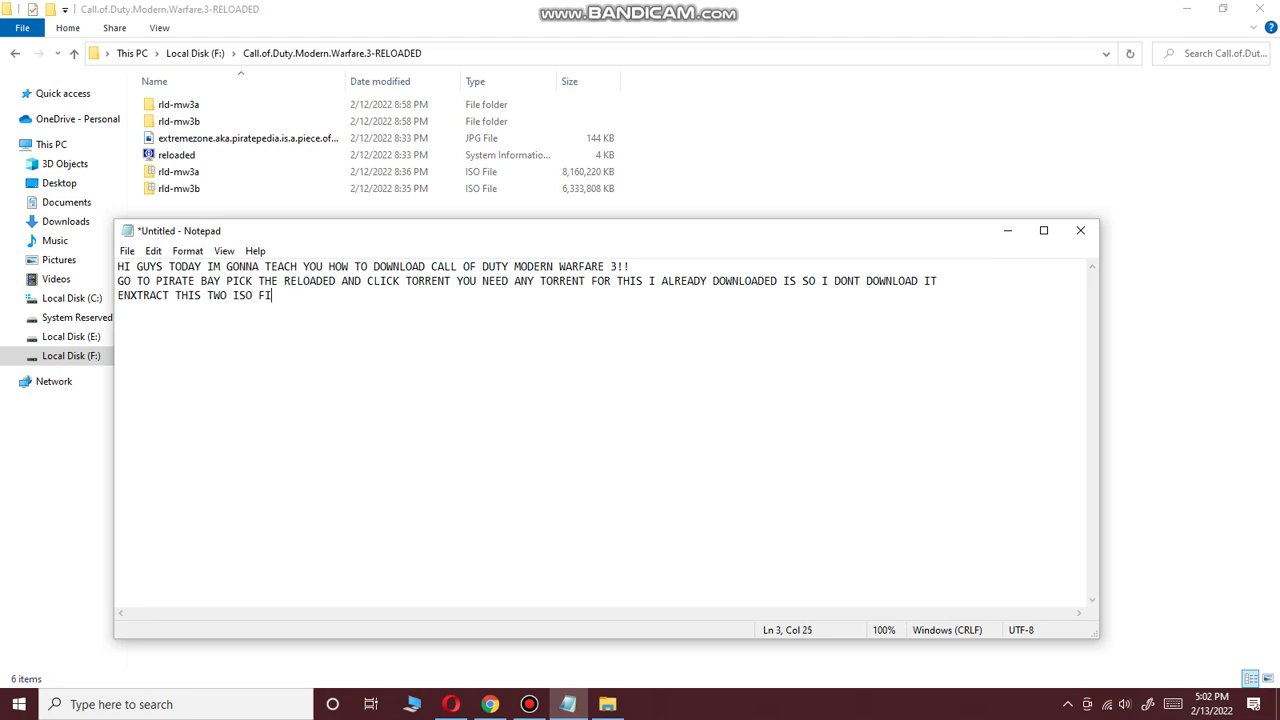
{"action": "left_click", "coordinate": [1007, 230]}
- Select the rld-mw3a and rld-mw3b ISO files together and view the extraction options offered for them
{"action": "left_click_drag", "start_coordinate": [242, 306], "coordinate": [160, 162]}
{"action": "right_click", "coordinate": [184, 195]}
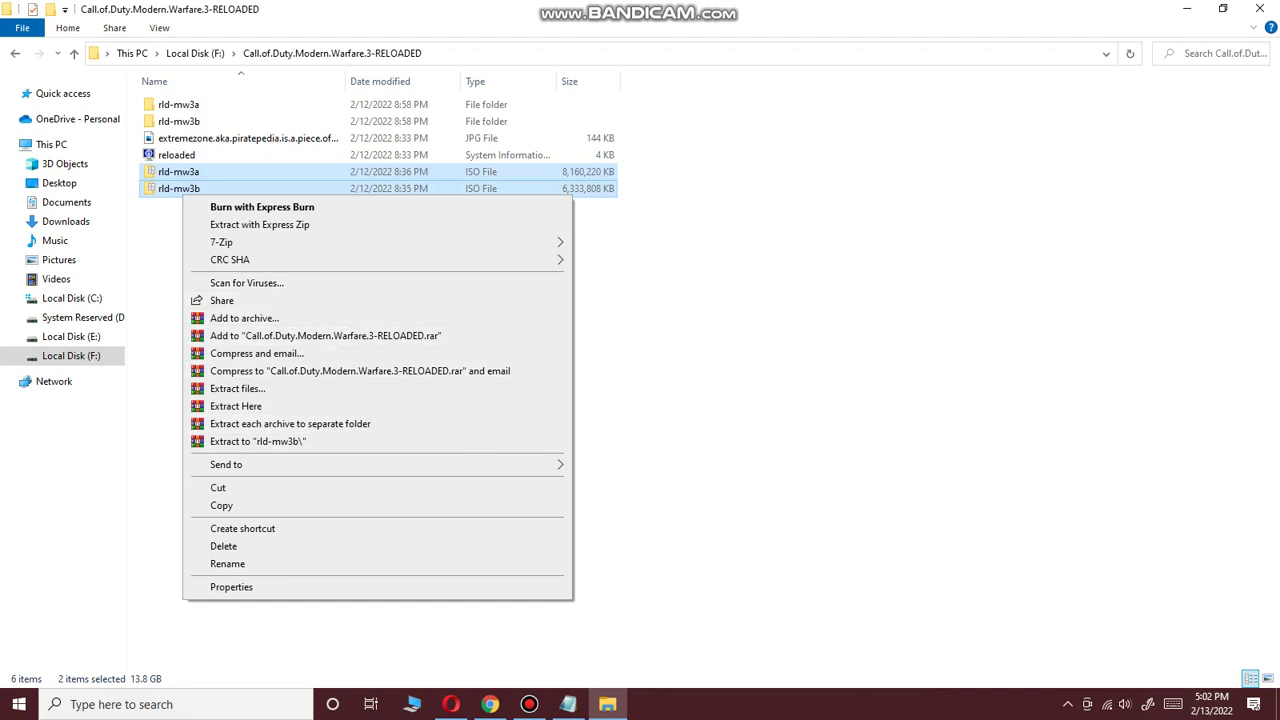
{"action": "left_click", "coordinate": [650, 300]}
- Examine the contents of the extracted rld-mw3a and rld-mw3b folders, ending in the rld-mw3b folder
{"action": "double_click", "coordinate": [178, 104]}
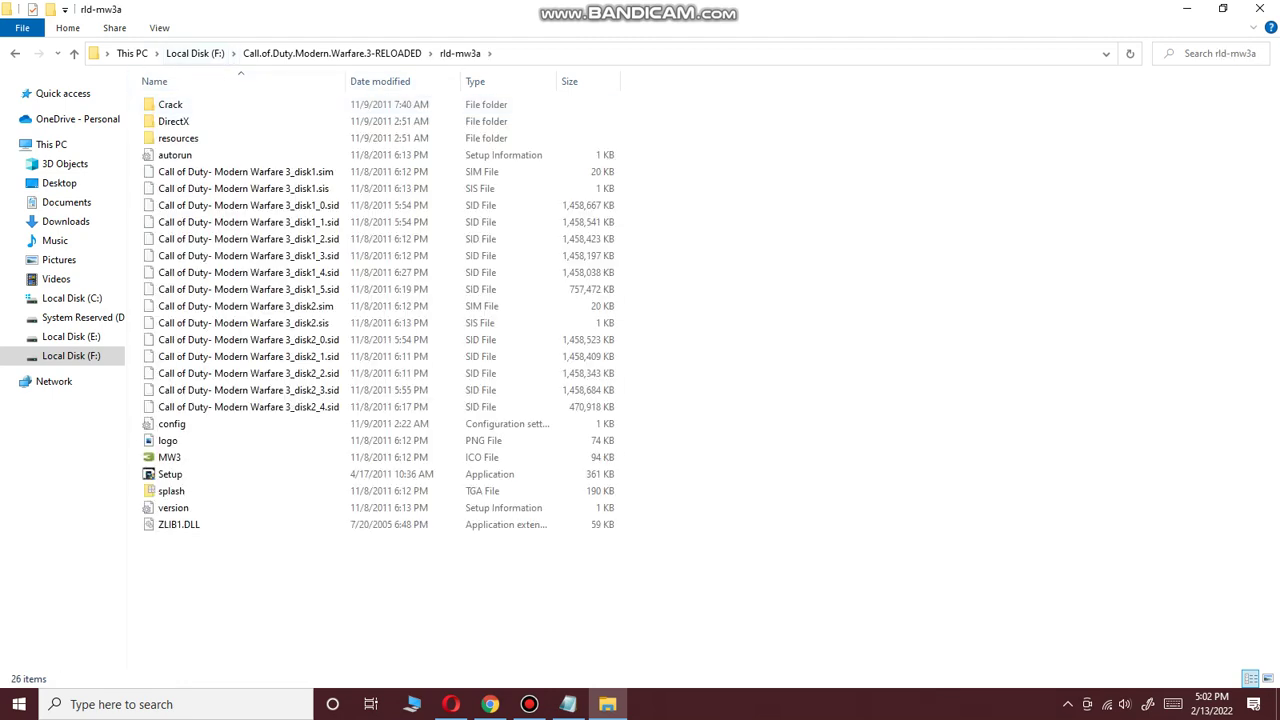
{"action": "left_click", "coordinate": [250, 53]}
{"action": "key", "text": "Return"}
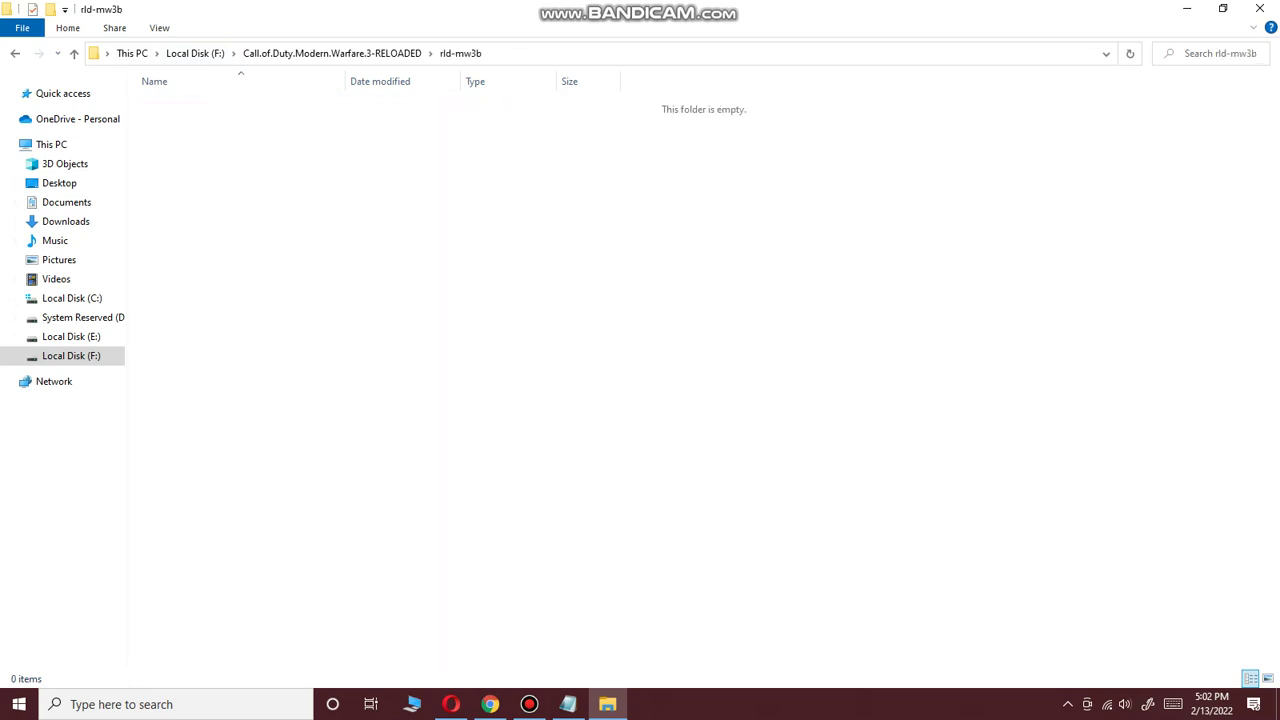
{"action": "key", "text": "BackSpace"}
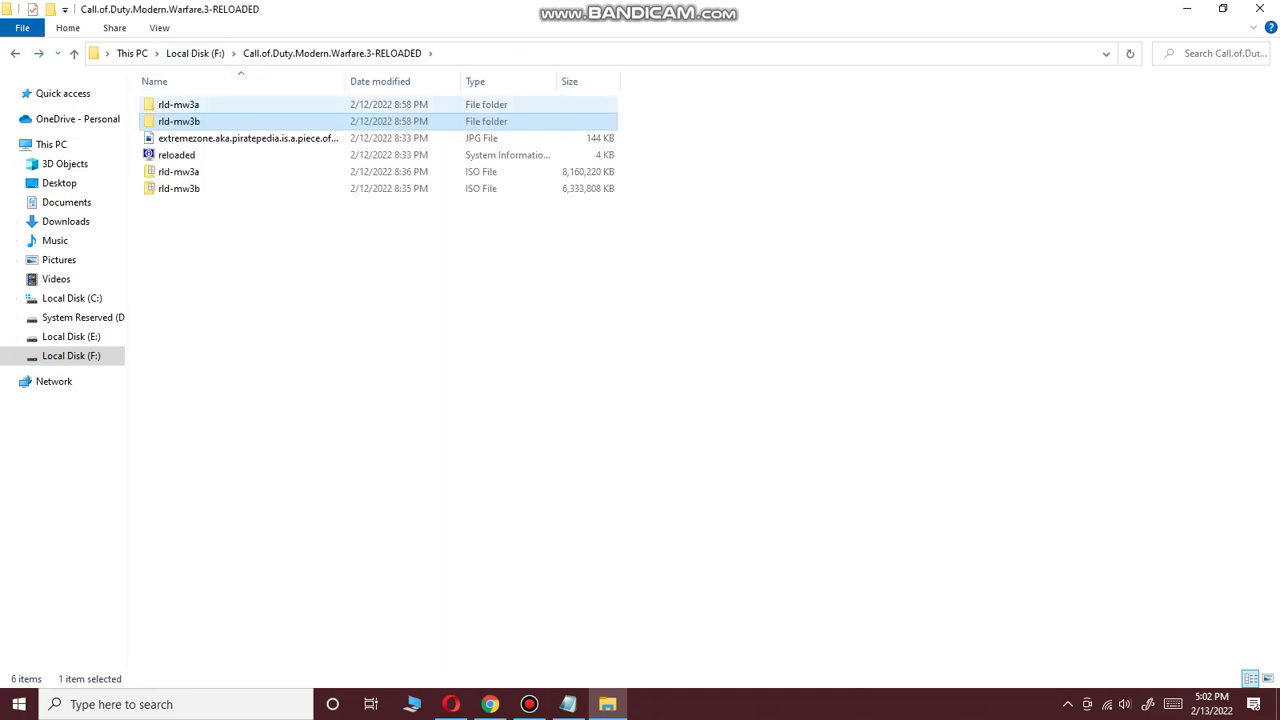
{"action": "key", "text": "Up"}
{"action": "key", "text": "Return"}
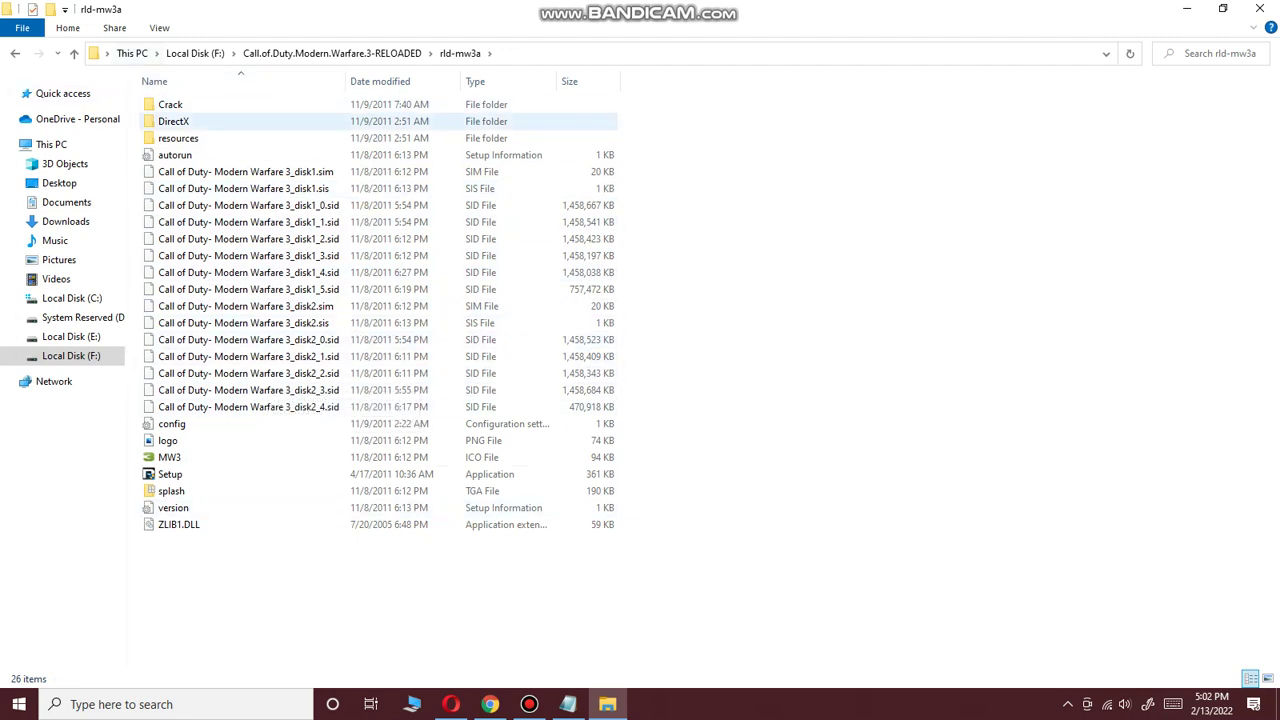
{"action": "key", "text": "alt+Up"}
{"action": "key", "text": "Down"}
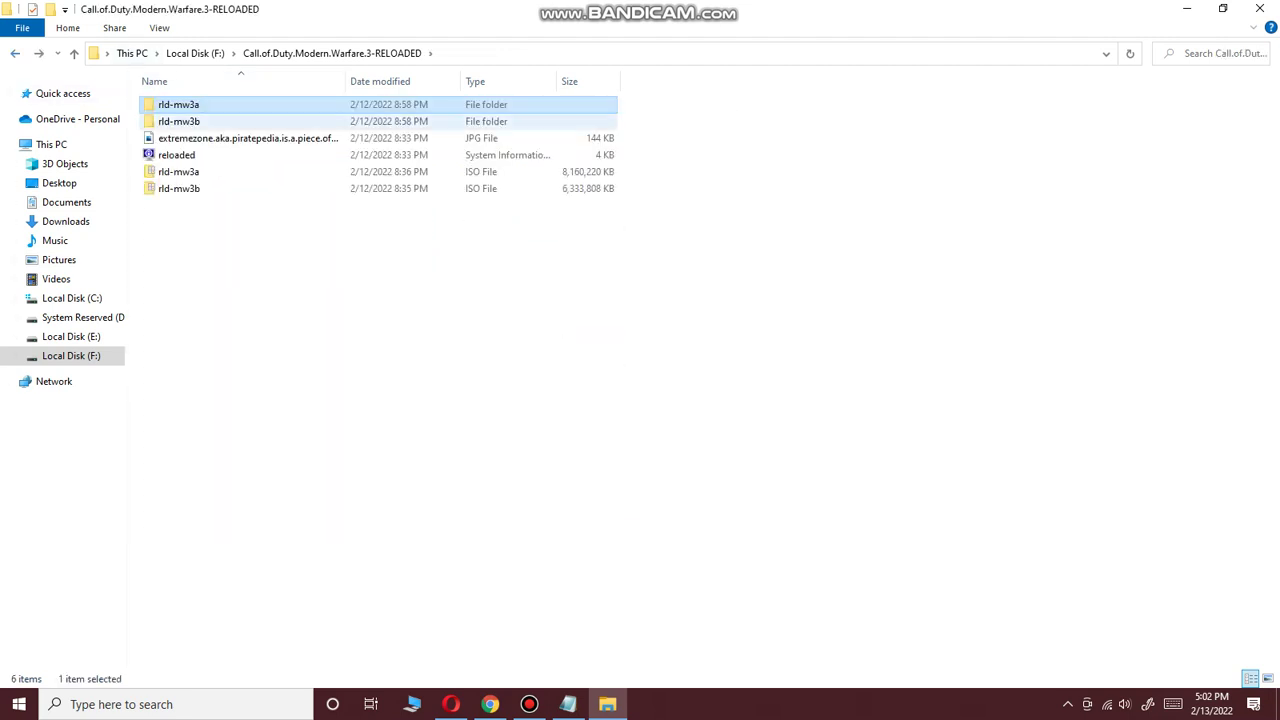
{"action": "key", "text": "Return"}
- Add the new line "IF YOU HAVE FILES HERE CUT IT AND" to the Notepad note and minimize it
{"action": "key", "text": "alt+Tab"}
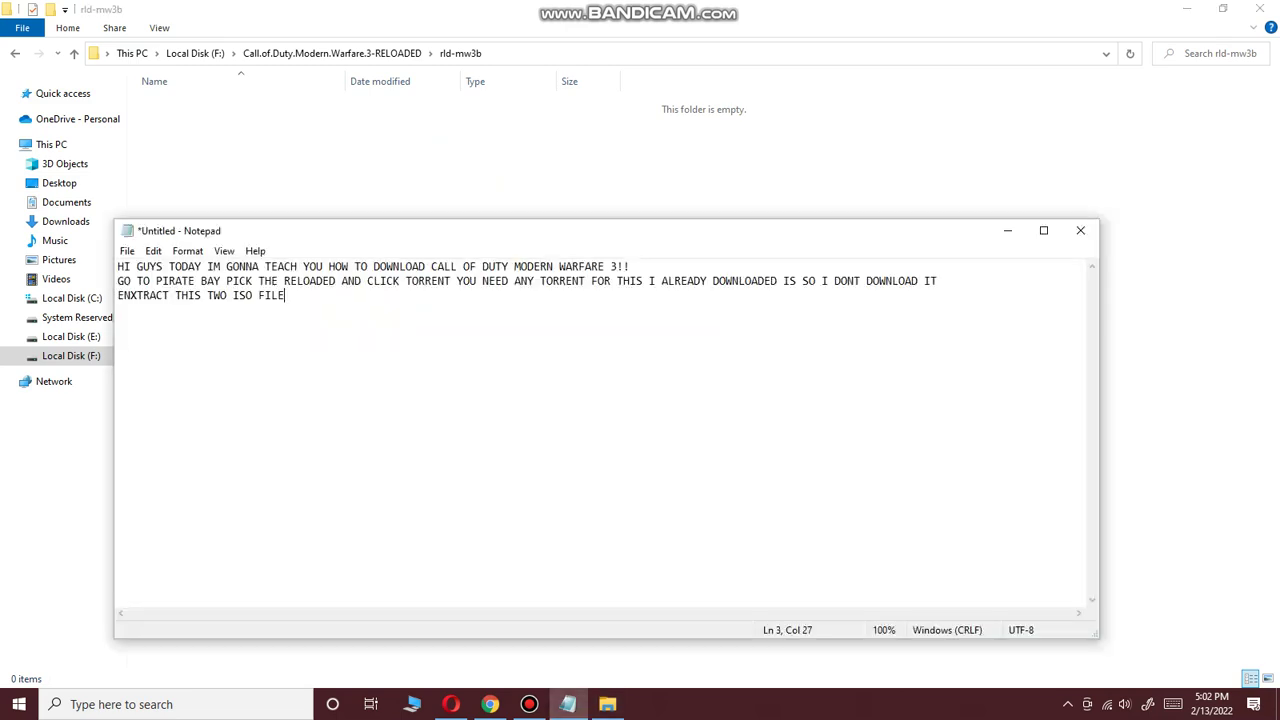
{"action": "key", "text": "Return"}
{"action": "type", "text": "IF YOU HAVE FILES HERE "}
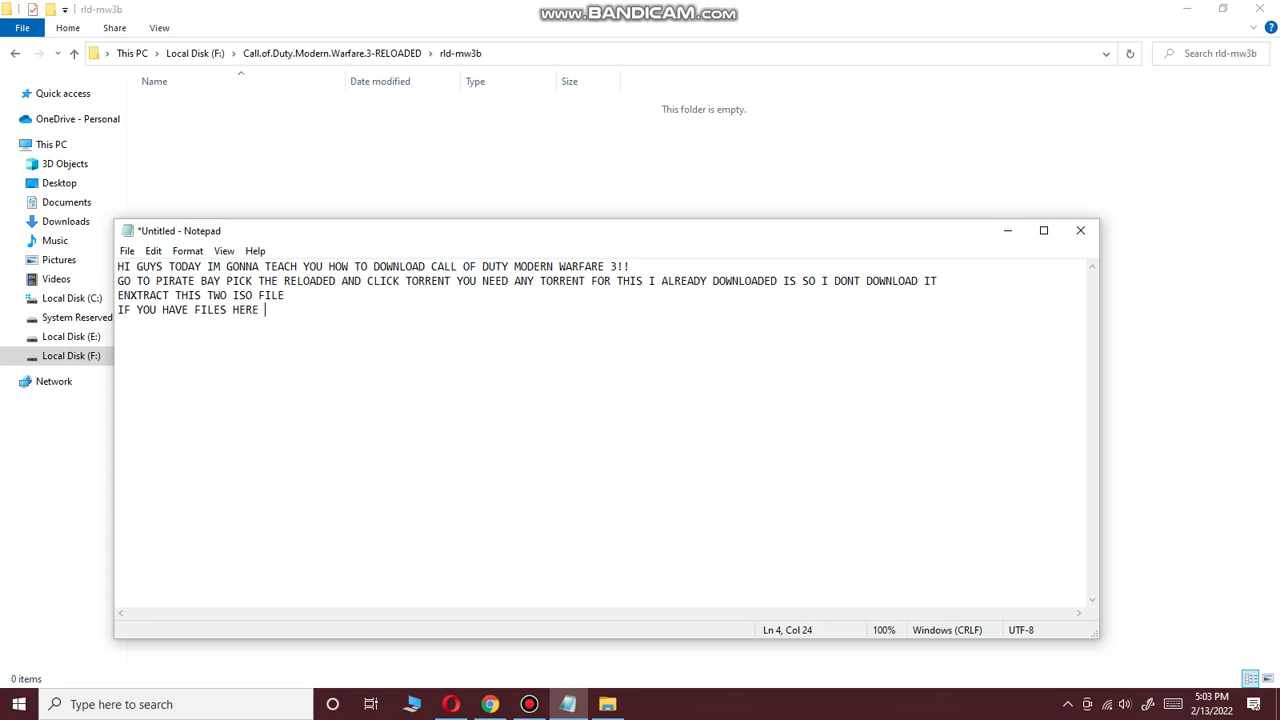
{"action": "type", "text": "CUT IT AND"}
{"action": "left_click", "coordinate": [1007, 230]}
- Open the rld-mw3a folder and complete the note's last line with "PASTE HERE" in Notepad
{"action": "left_click", "coordinate": [73, 53]}
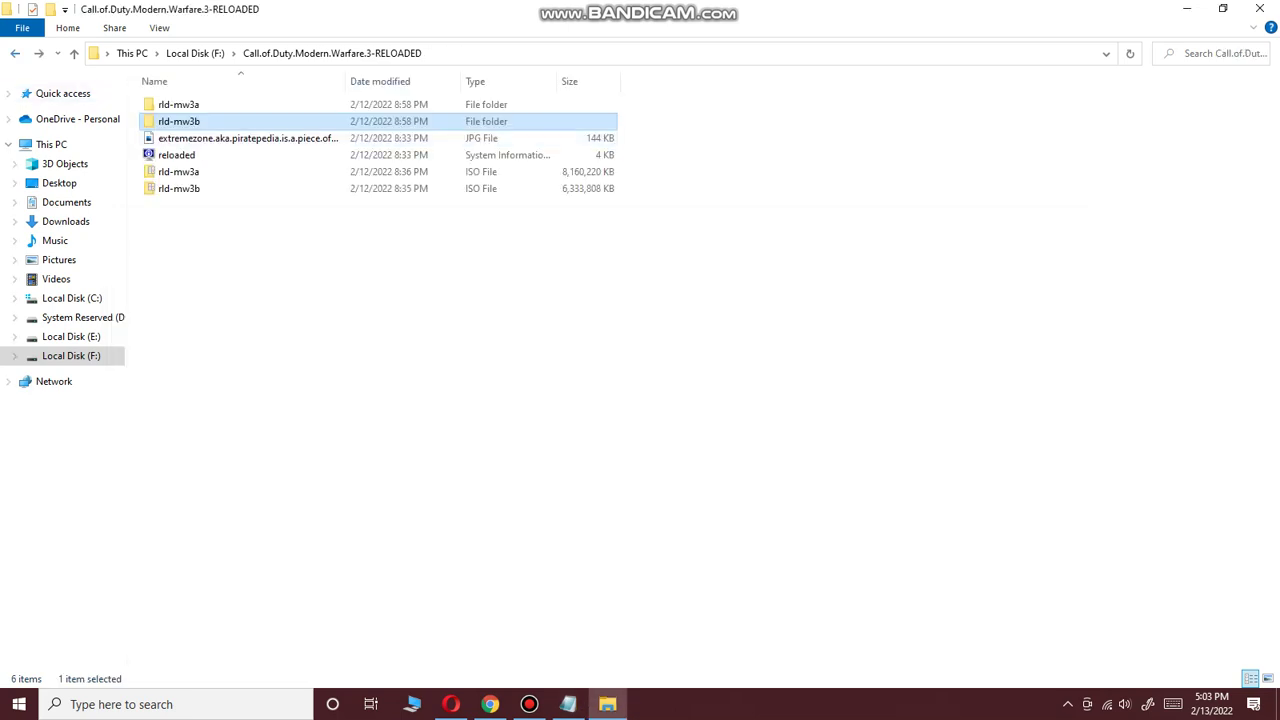
{"action": "double_click", "coordinate": [178, 104]}
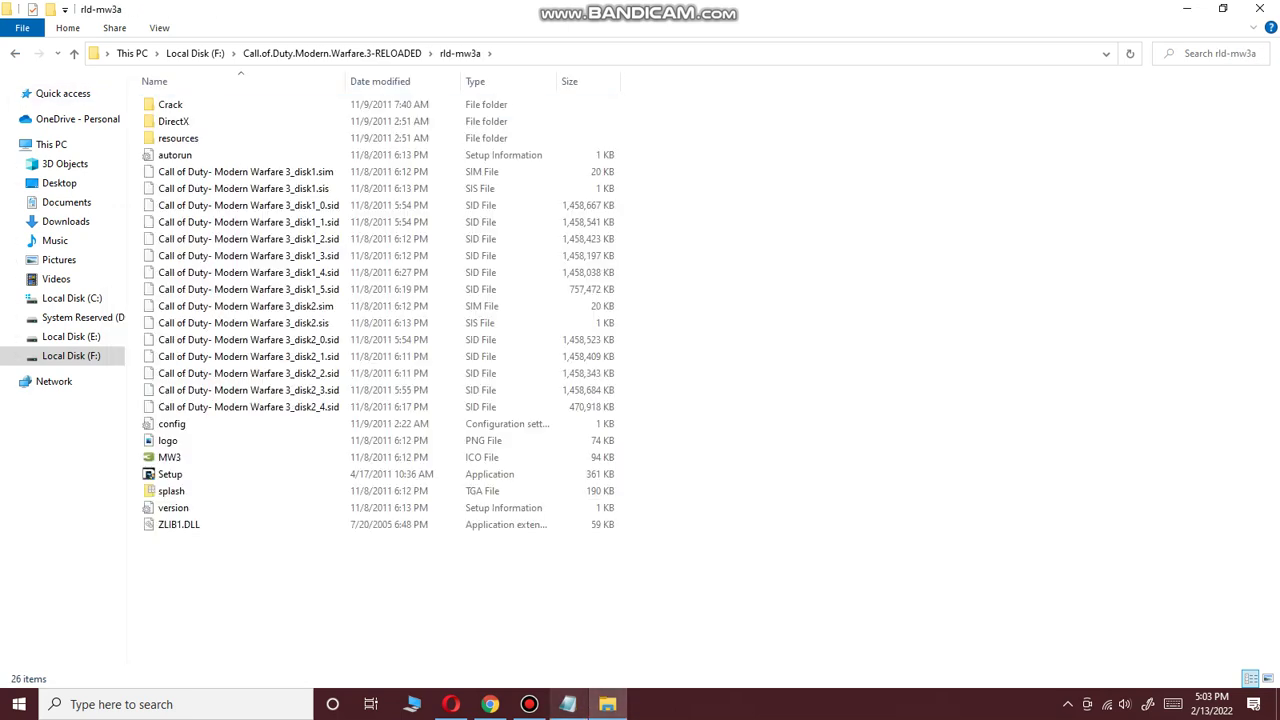
{"action": "left_click", "coordinate": [568, 704]}
{"action": "type", "text": "PAST"}
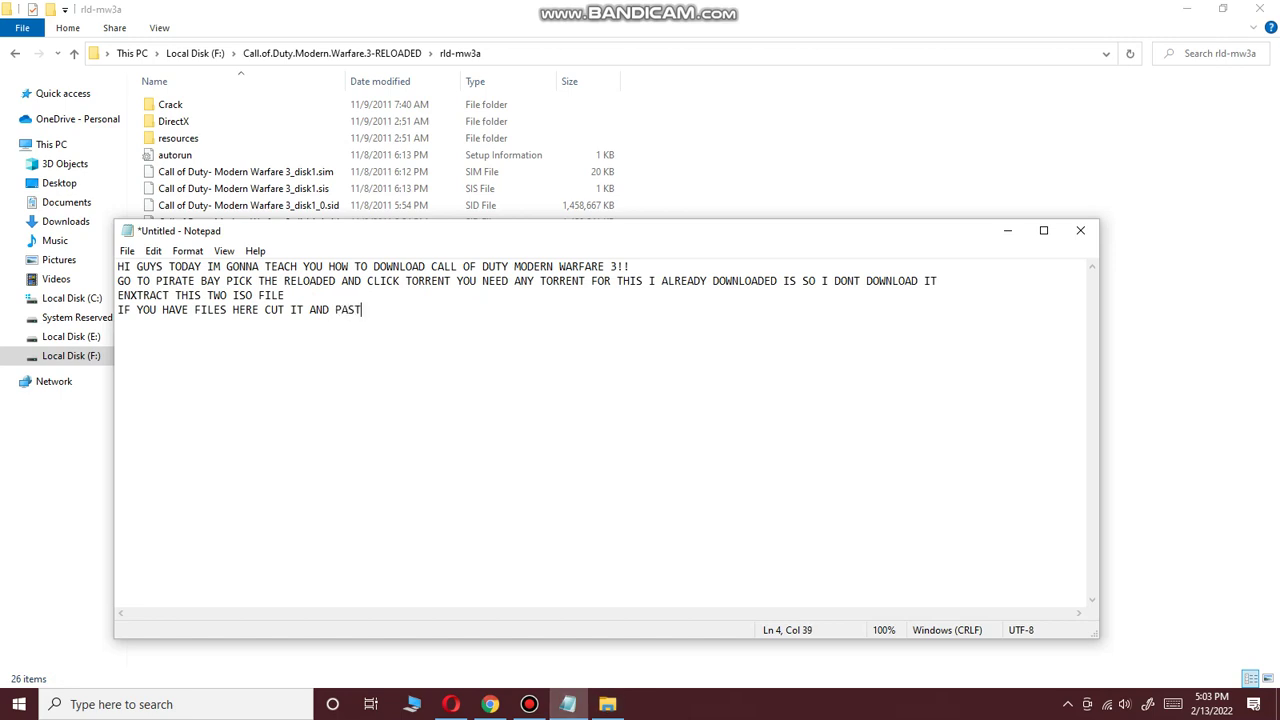
{"action": "type", "text": "E HERE"}
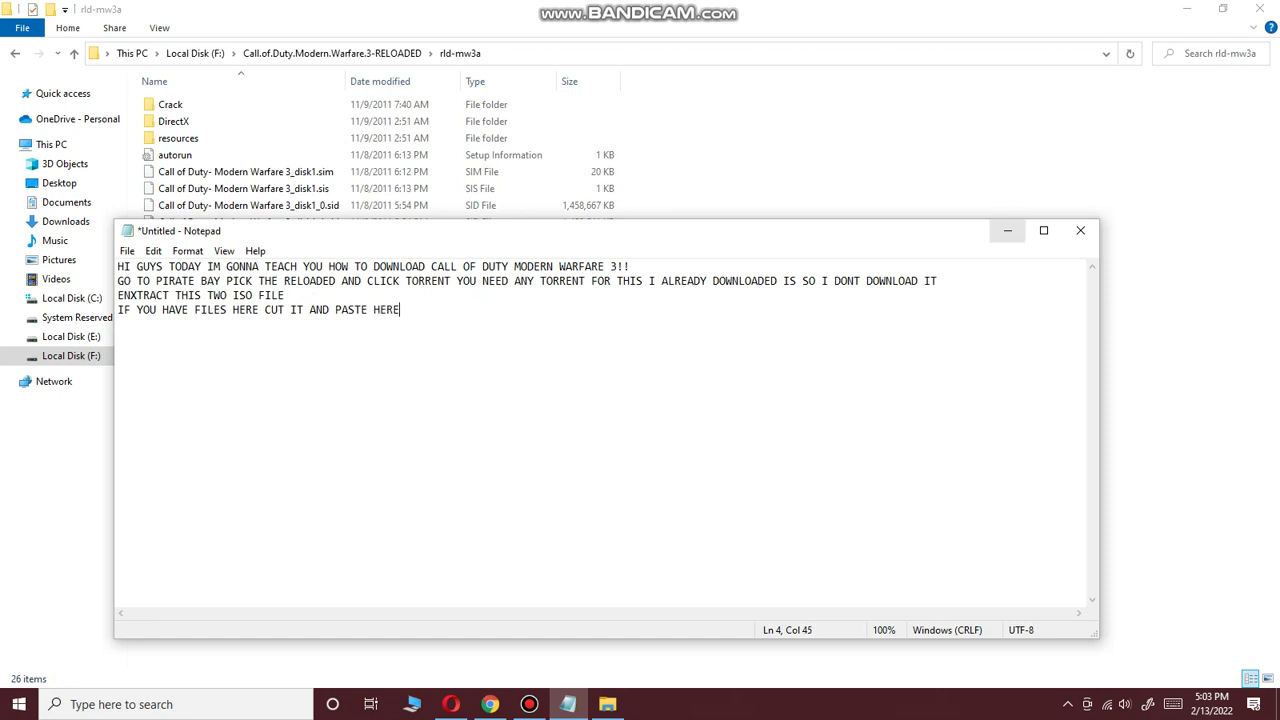
{"action": "left_click", "coordinate": [1007, 230]}
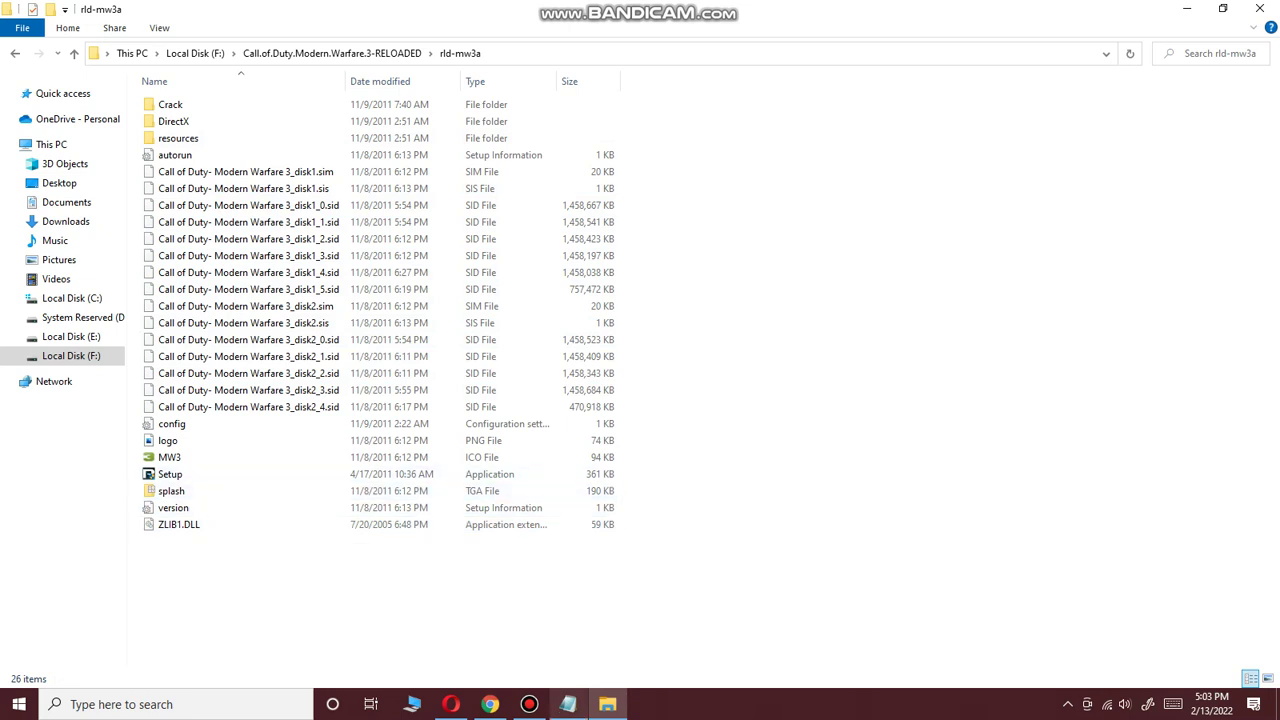
- Add the new line "AND CLICK THE SETUP" to the Notepad note and select the Setup application in the rld-mw3a folder
{"action": "left_click", "coordinate": [568, 704]}
{"action": "key", "text": "Return"}
{"action": "type", "text": "A"}
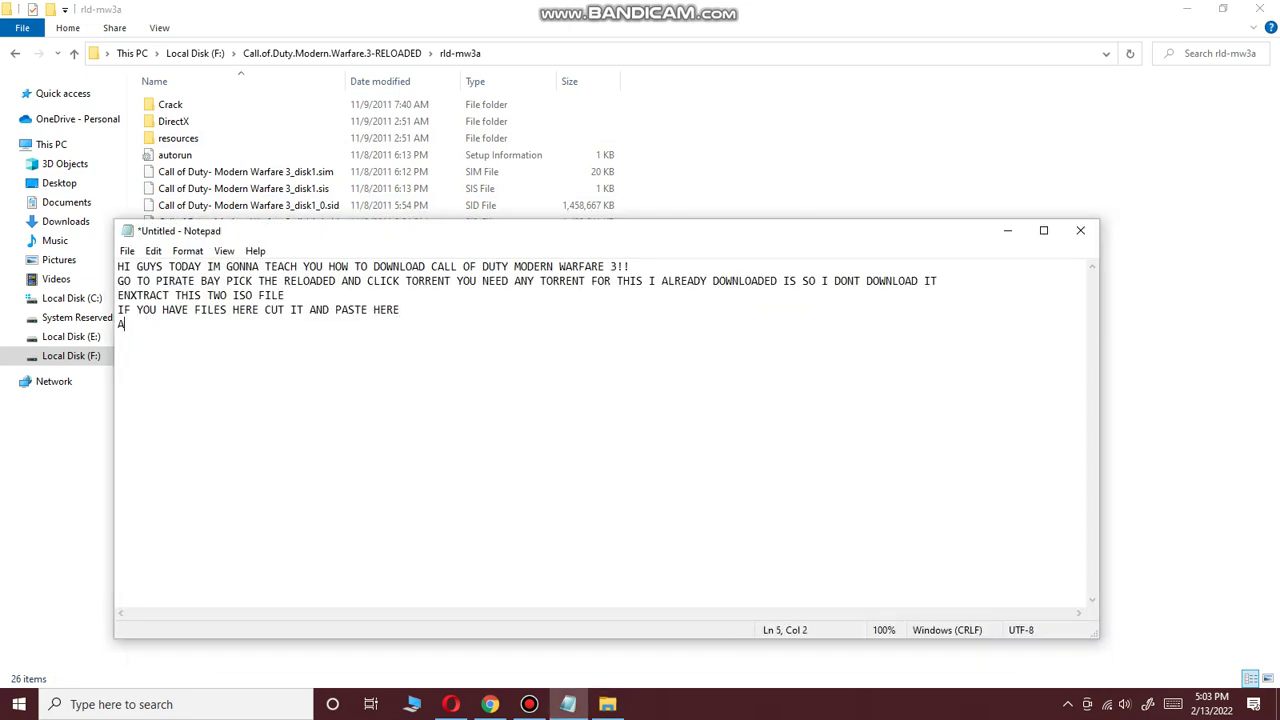
{"action": "type", "text": "ND CLICK THE SETUP"}
{"action": "left_click", "coordinate": [1007, 230]}
{"action": "left_click", "coordinate": [170, 474]}
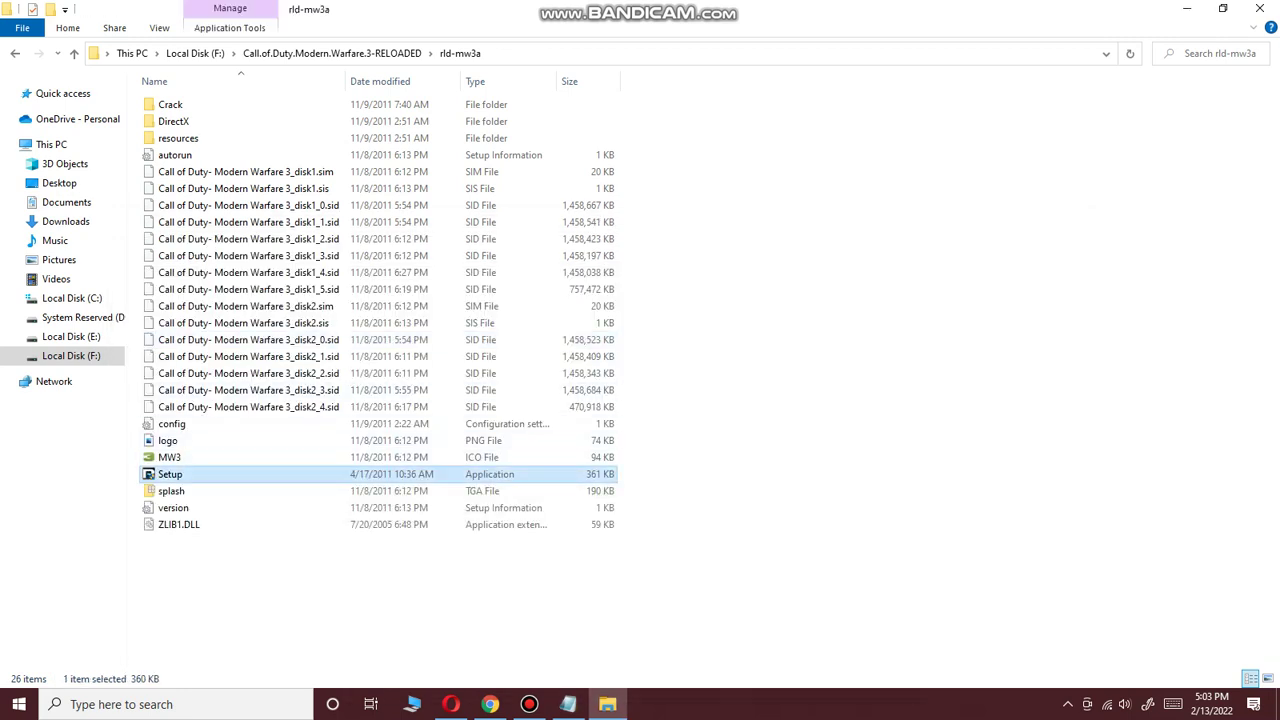